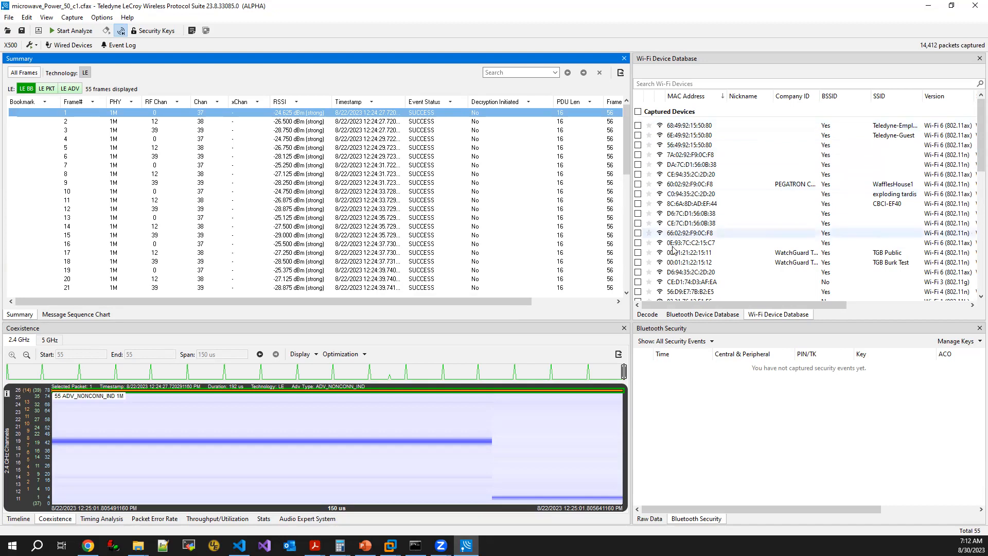
Select all captured Bluetooth and Wi-Fi devices and analyze their traffic, showing the results in the Coexistence view
{"action": "left_click", "coordinate": [702, 314]}
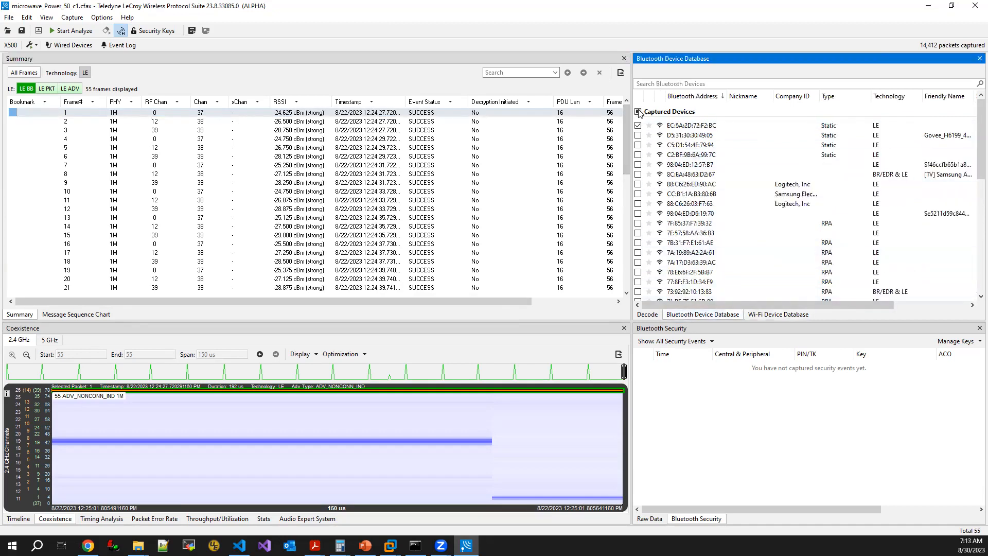
{"action": "left_click", "coordinate": [778, 314]}
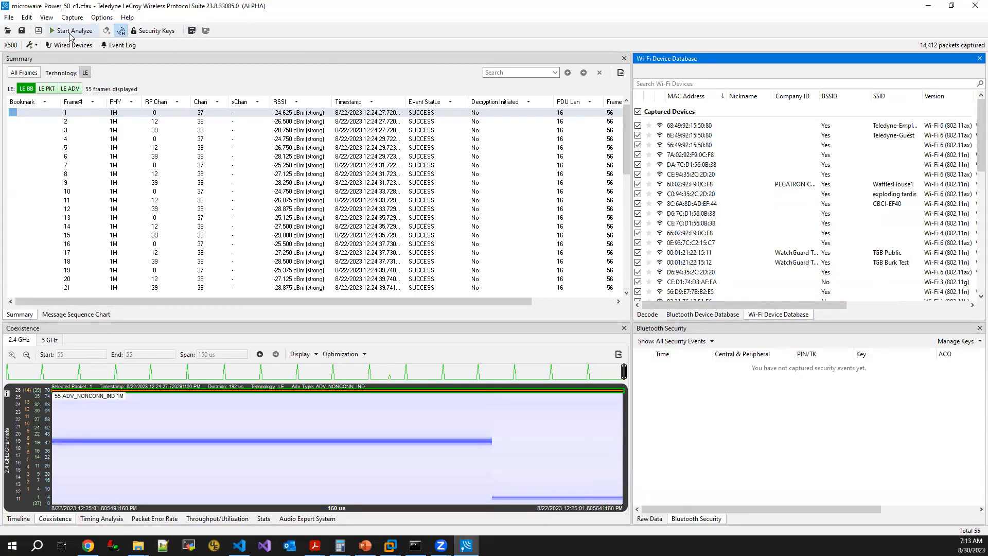
{"action": "left_click", "coordinate": [69, 32]}
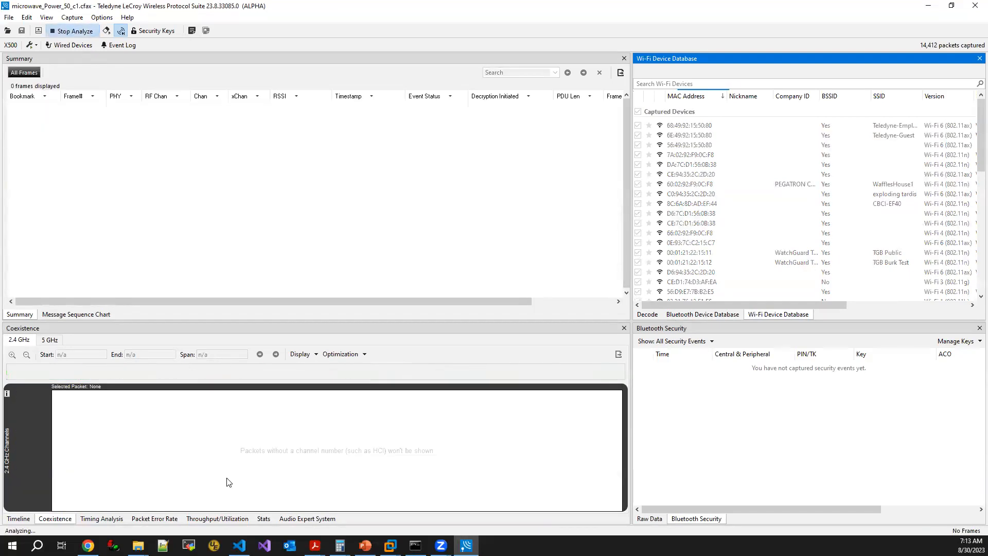
{"action": "left_click", "coordinate": [50, 520]}
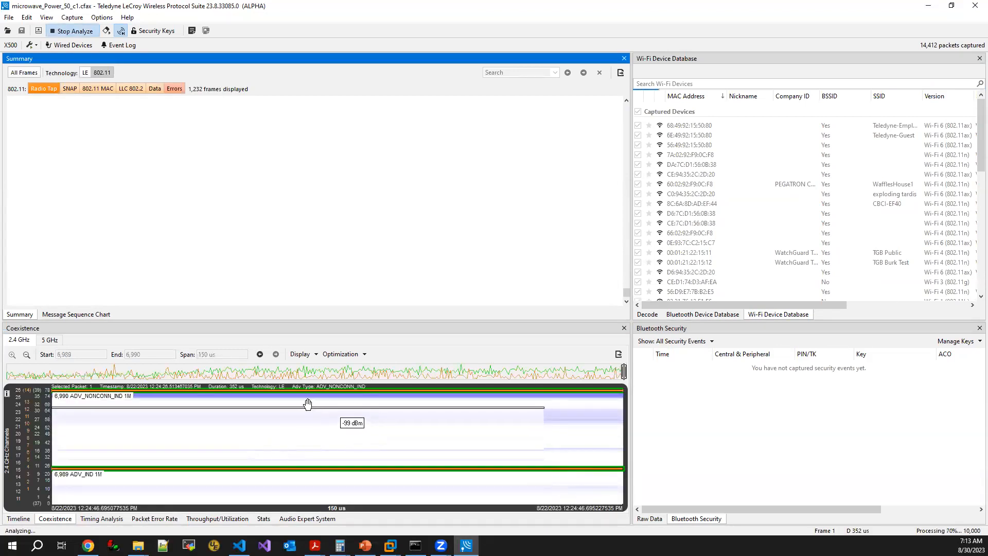
{"action": "left_click", "coordinate": [70, 32]}
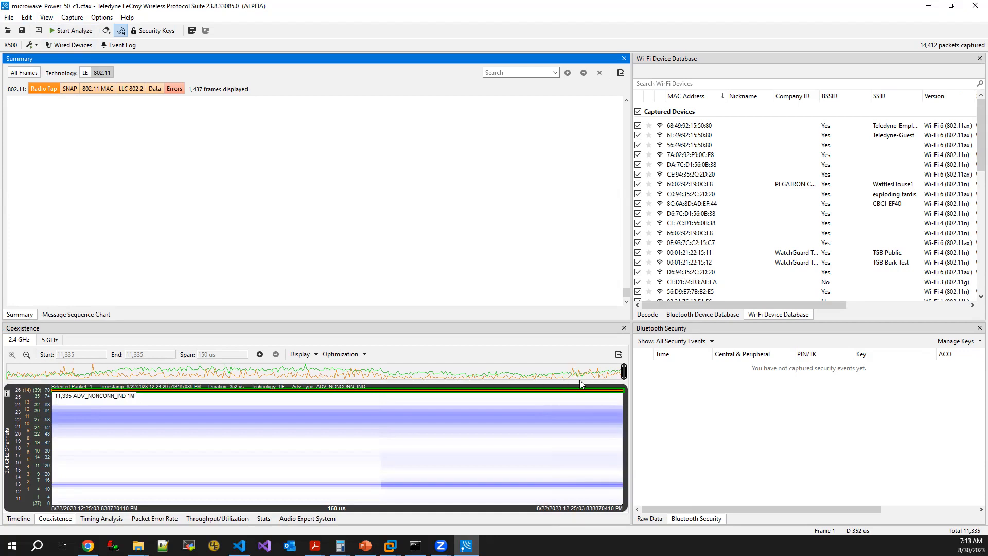
Widen the coexistence range to a span of about 1.345 s near the capture's end and filter the summary to 802.11 MAC frames
{"action": "left_click_drag", "start_coordinate": [623, 370], "coordinate": [588, 380]}
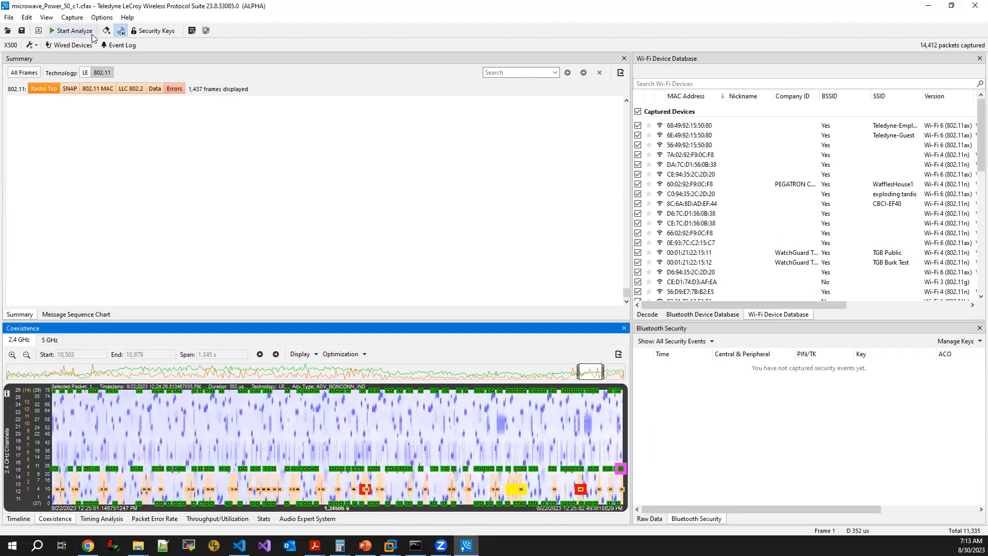
{"action": "left_click", "coordinate": [86, 76]}
{"action": "left_click", "coordinate": [86, 74]}
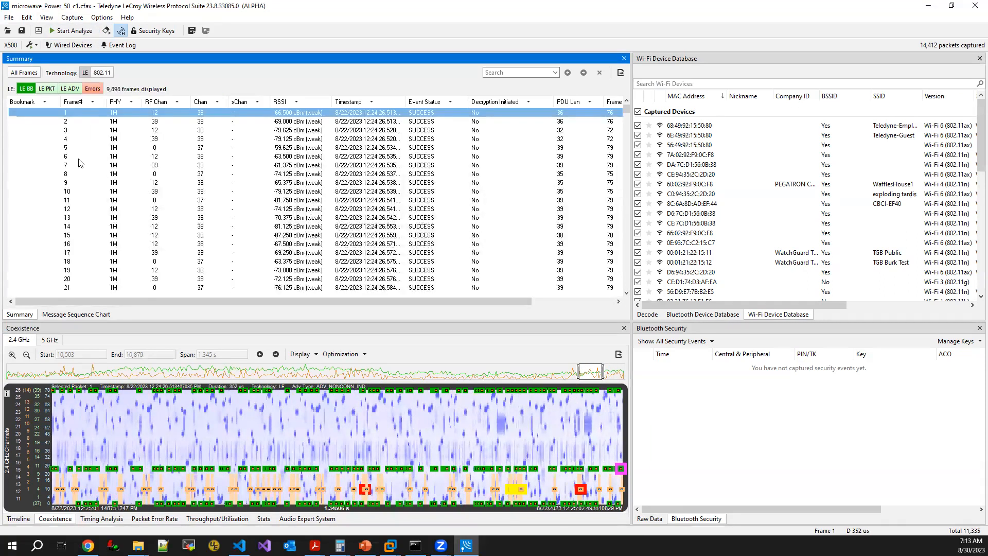
{"action": "left_click", "coordinate": [100, 73]}
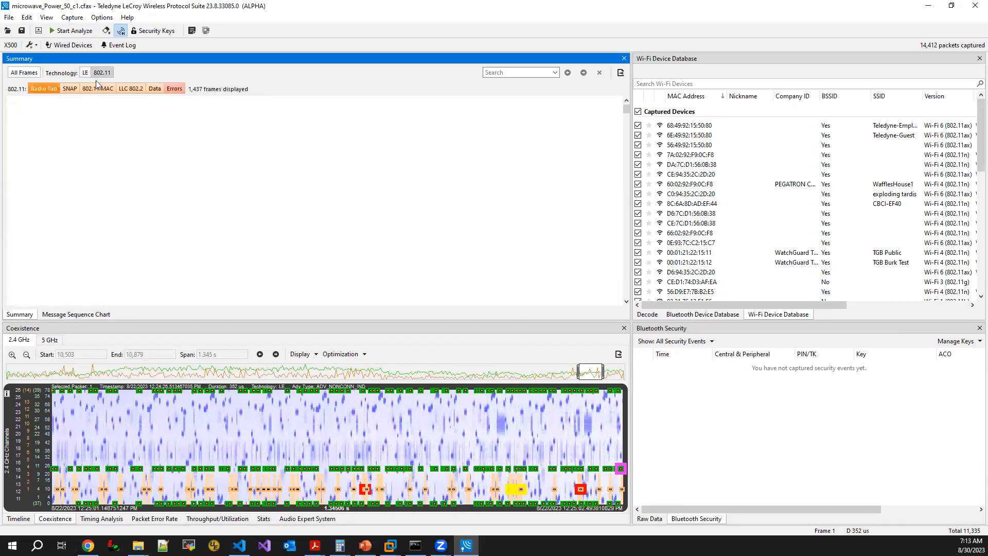
{"action": "left_click", "coordinate": [87, 90]}
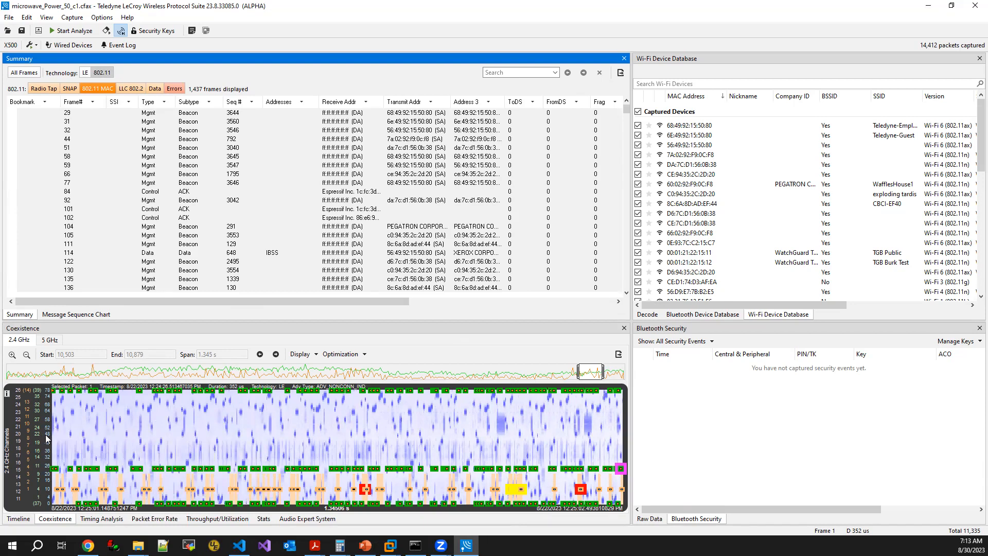
Examine the coexistence spectrum along the capture, ending on frames 10,037 to 10,283 at a span of about 1.12 s
{"action": "left_click_drag", "start_coordinate": [588, 370], "coordinate": [602, 370]}
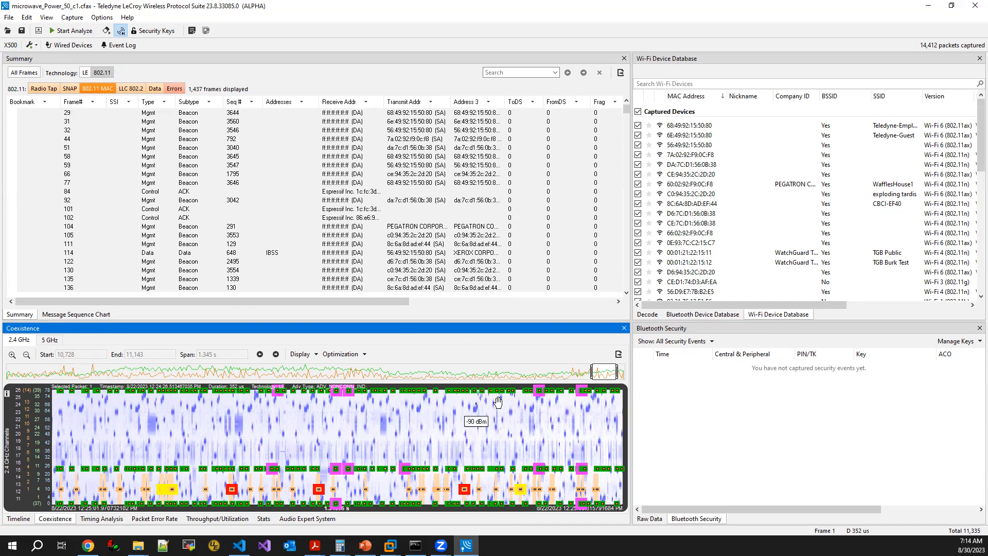
{"action": "left_click_drag", "start_coordinate": [604, 369], "coordinate": [544, 373]}
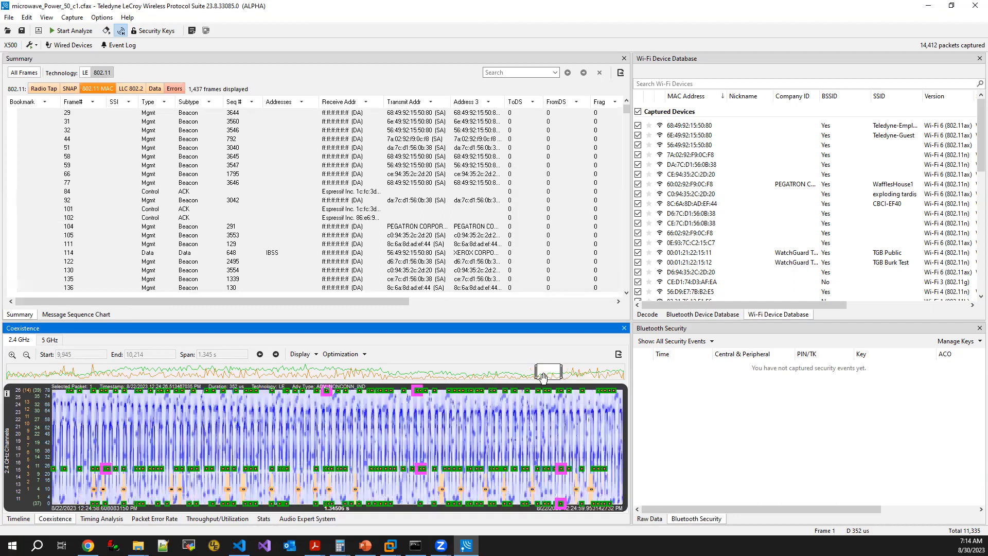
{"action": "mouse_move", "coordinate": [545, 377]}
{"action": "left_mouse_down"}
{"action": "mouse_move", "coordinate": [580, 374]}
{"action": "mouse_move", "coordinate": [551, 370]}
{"action": "left_mouse_up"}
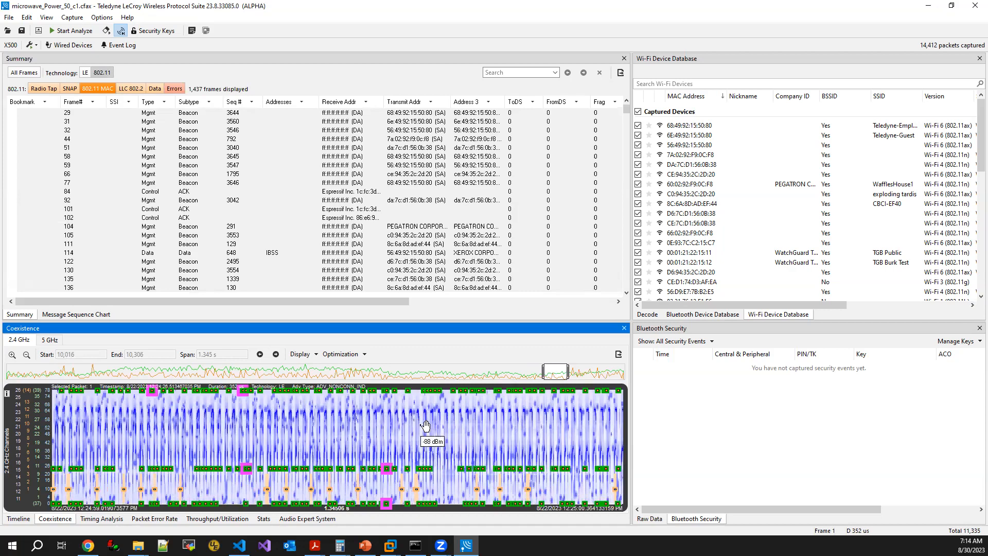
{"action": "left_click", "coordinate": [11, 355]}
{"action": "left_click", "coordinate": [11, 355]}
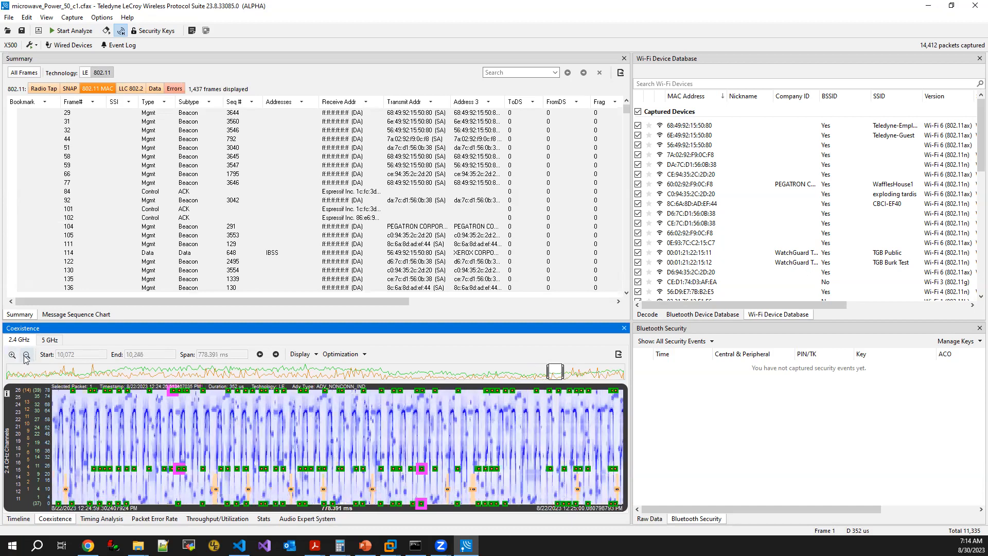
{"action": "left_click", "coordinate": [26, 355]}
{"action": "left_click", "coordinate": [25, 355]}
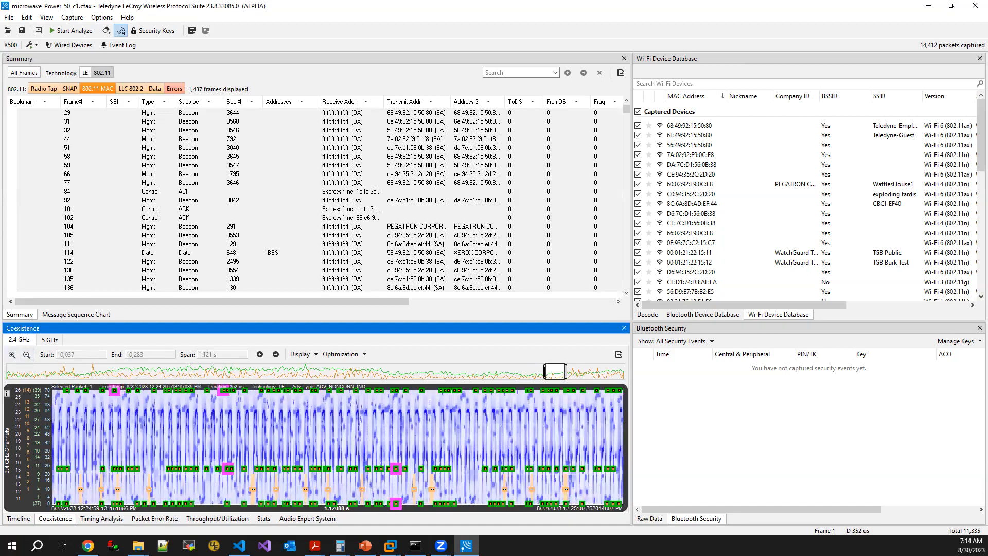
Switch to Calculator to compute 1 ÷ 60, then move its window clear of the Coexistence view
{"action": "right_click", "coordinate": [481, 422]}
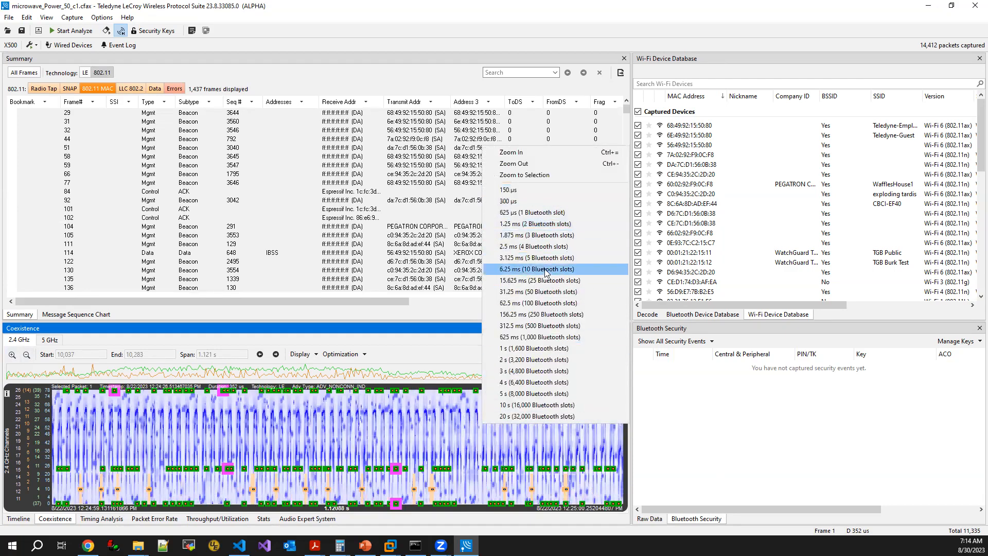
{"action": "left_click", "coordinate": [340, 546]}
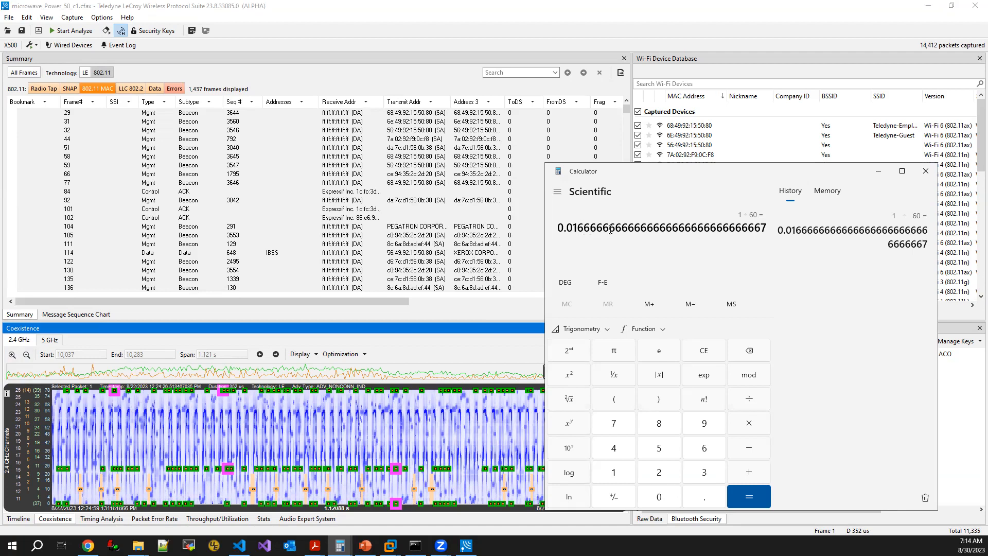
{"action": "left_click_drag", "start_coordinate": [628, 168], "coordinate": [987, 167]}
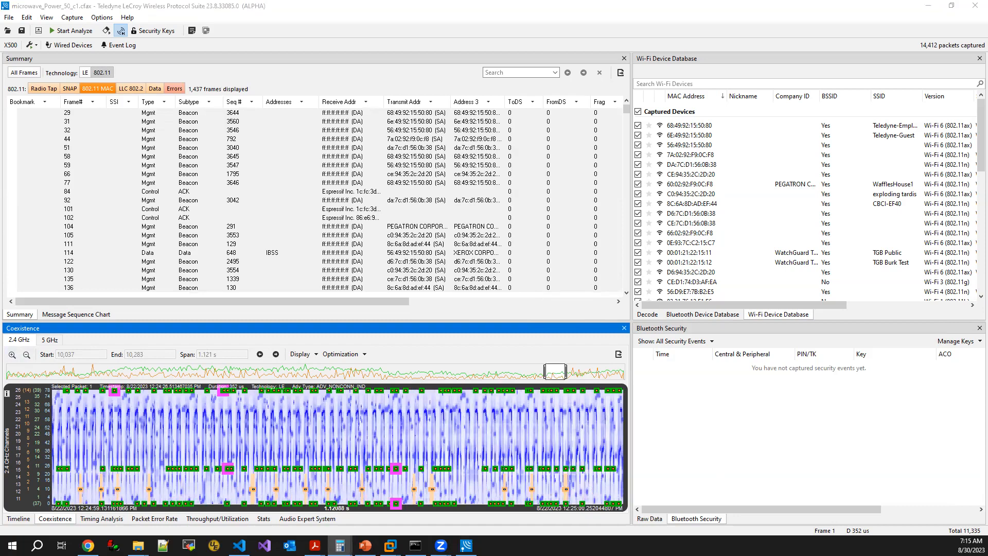
Set the coexistence span to 225 ms and move the displayed range to frames 9,737 to 9,779
{"action": "right_click", "coordinate": [448, 421]}
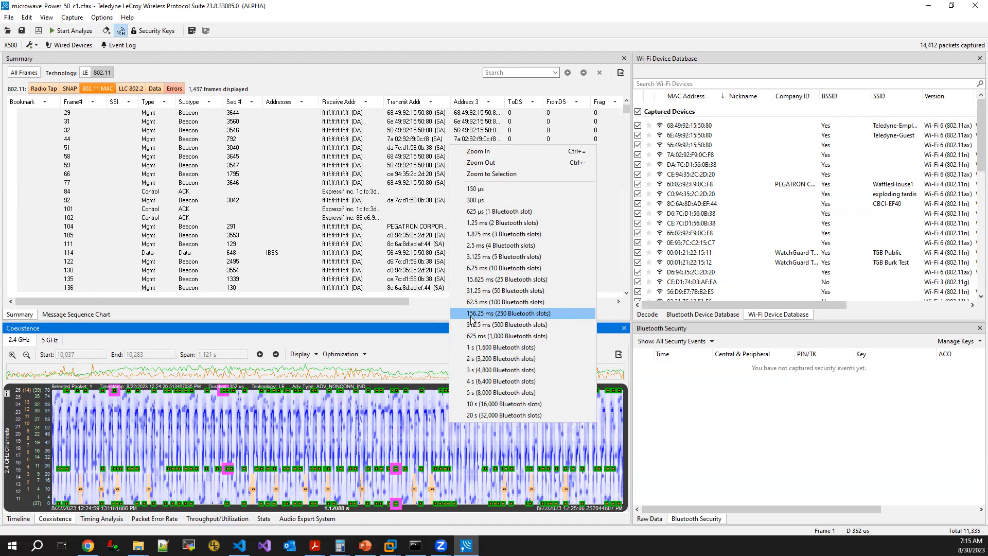
{"action": "left_click", "coordinate": [494, 314]}
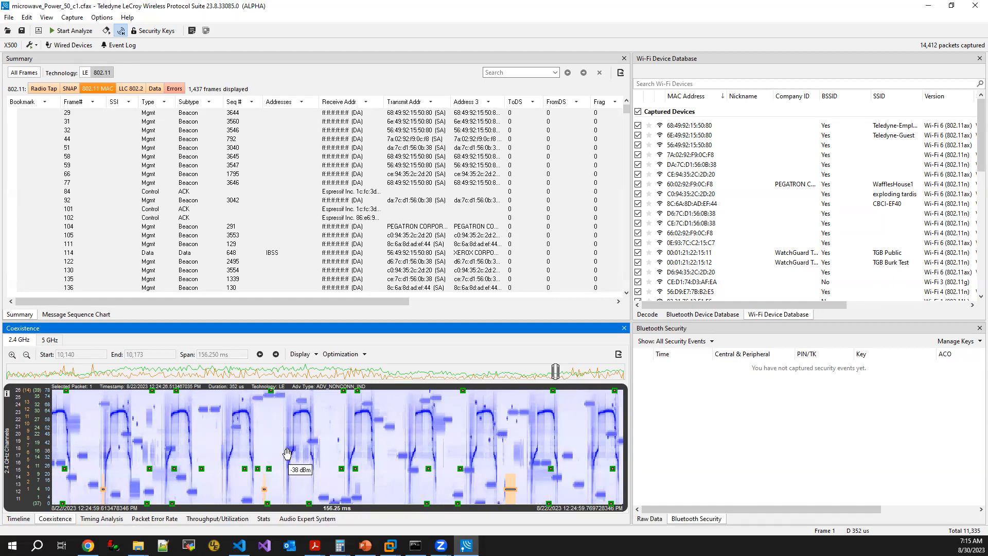
{"action": "left_click", "coordinate": [27, 354]}
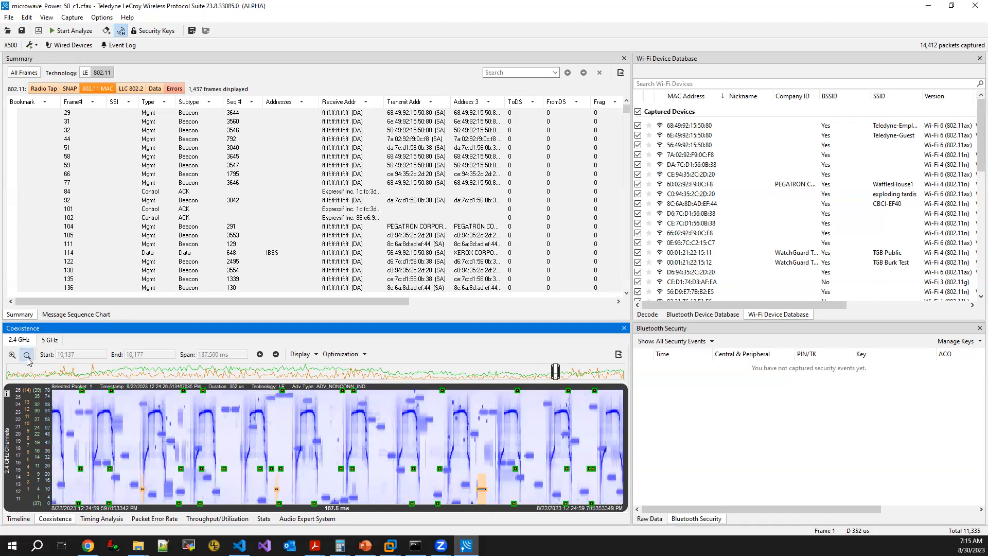
{"action": "left_click", "coordinate": [27, 354]}
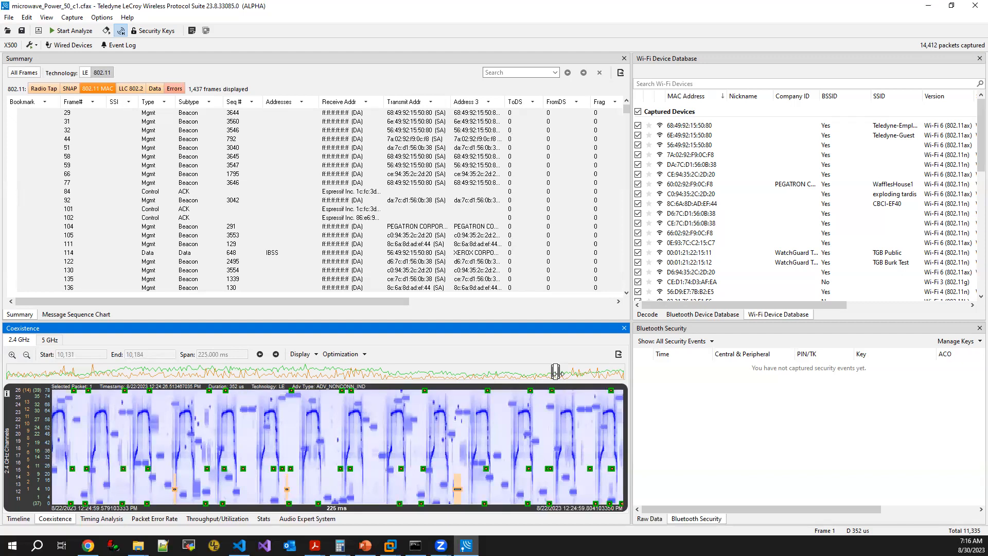
{"action": "left_click_drag", "start_coordinate": [555, 370], "coordinate": [525, 372]}
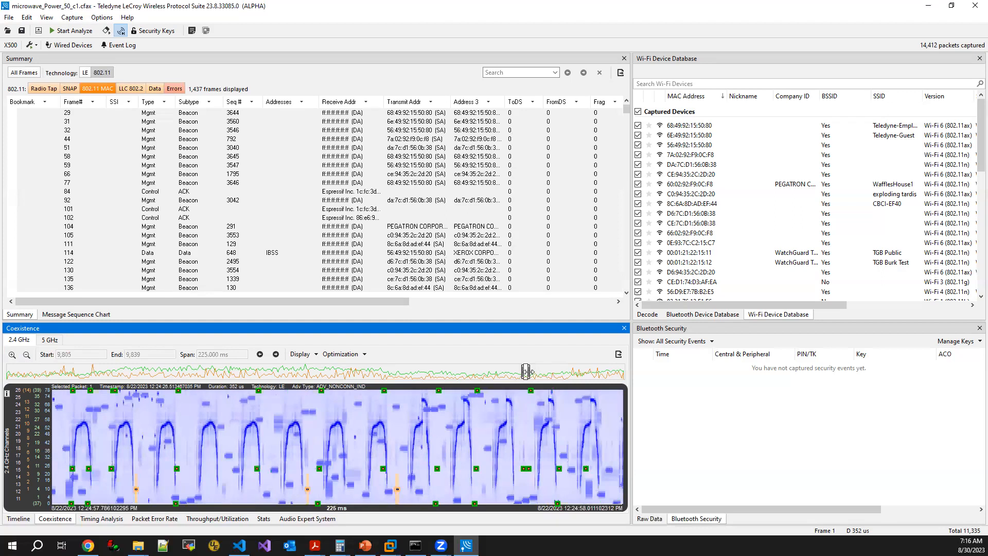
{"action": "left_click_drag", "start_coordinate": [525, 371], "coordinate": [519, 371]}
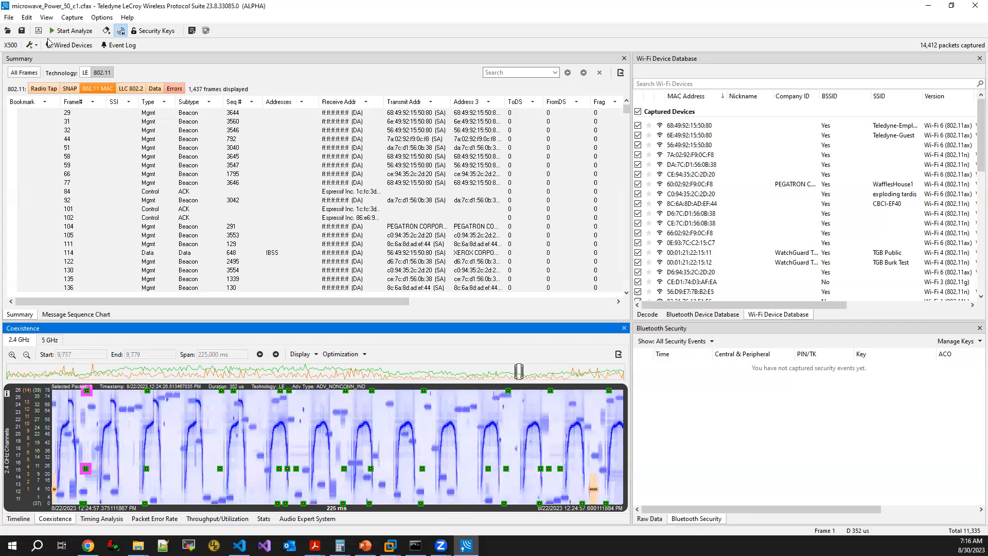
Export the spectrum data for the selected coexistence time range with relative time as microwave_Power_50_c1_spectrum.csv in the share/data folder
{"action": "left_click", "coordinate": [8, 18]}
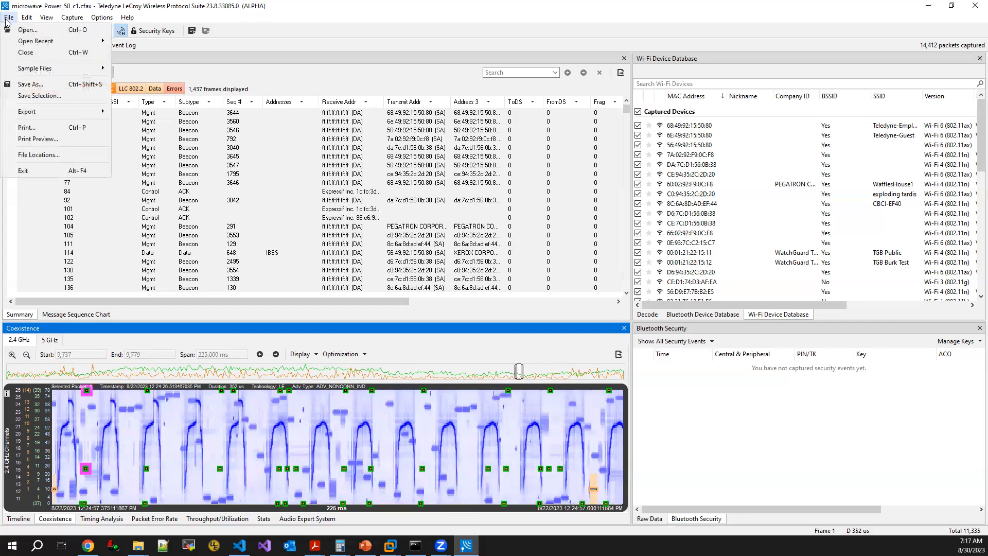
{"action": "mouse_move", "coordinate": [45, 112]}
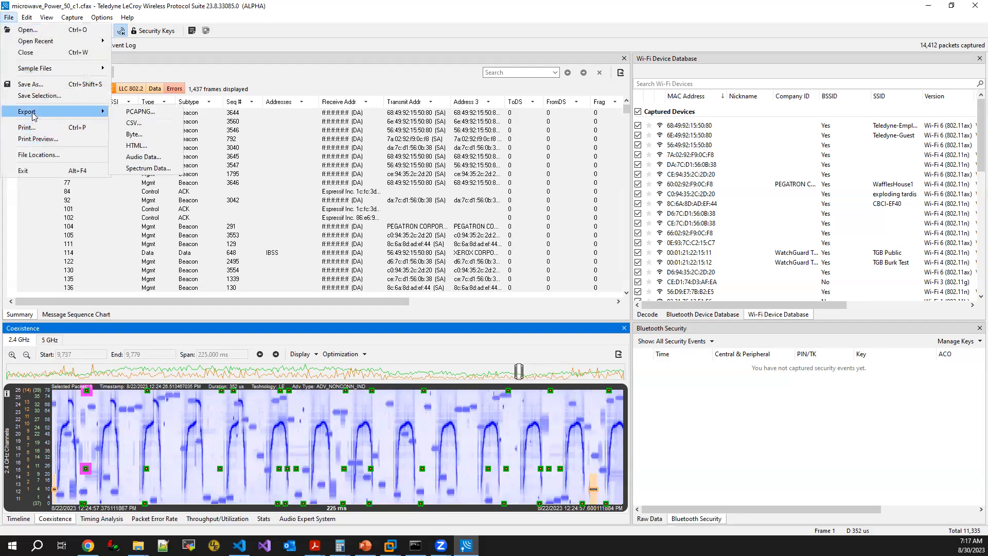
{"action": "left_click", "coordinate": [150, 172]}
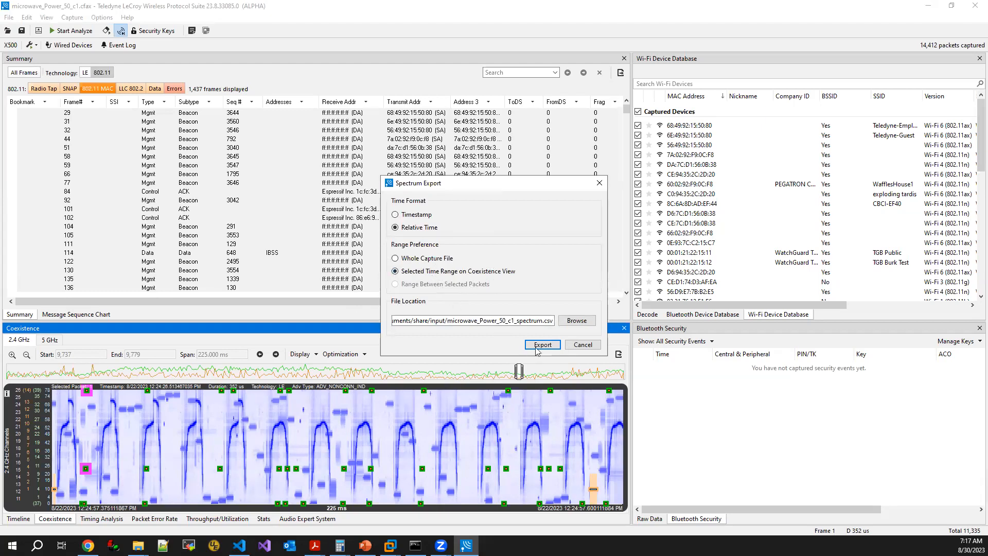
{"action": "left_click", "coordinate": [575, 323]}
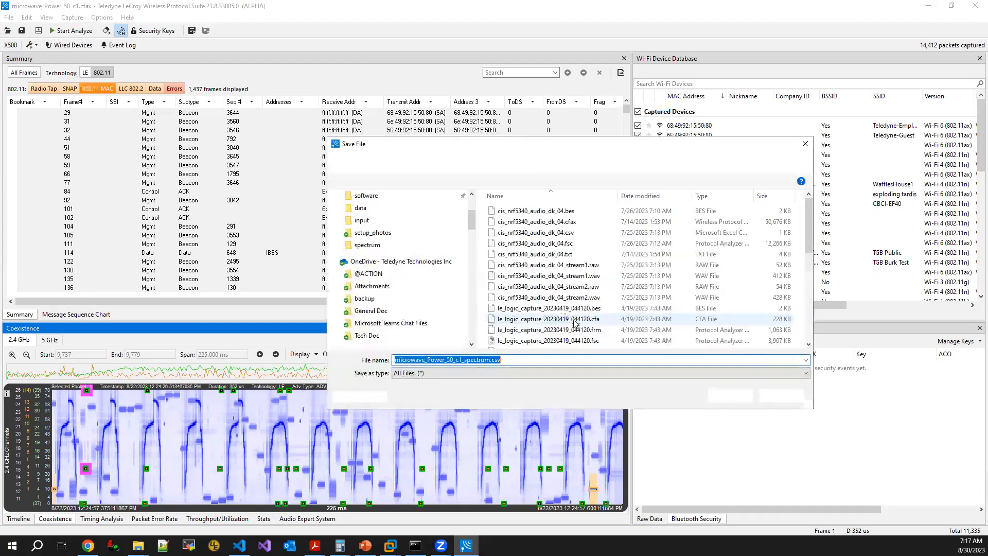
{"action": "left_click", "coordinate": [606, 162]}
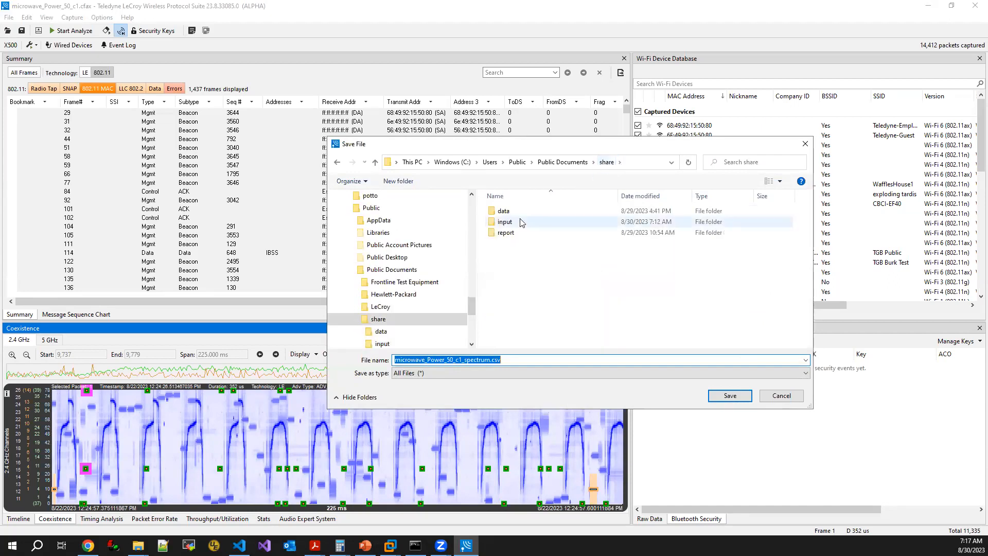
{"action": "double_click", "coordinate": [523, 211]}
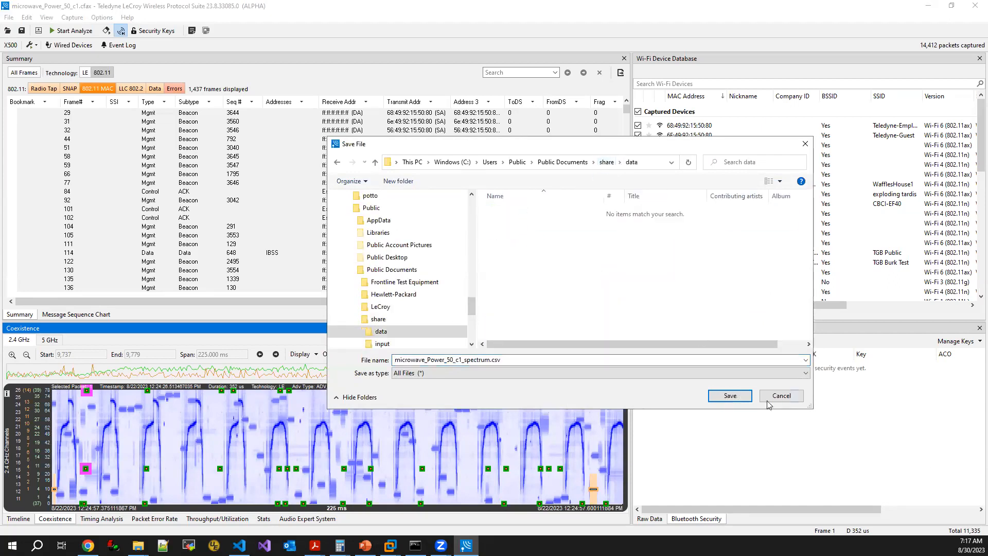
{"action": "left_click", "coordinate": [725, 396]}
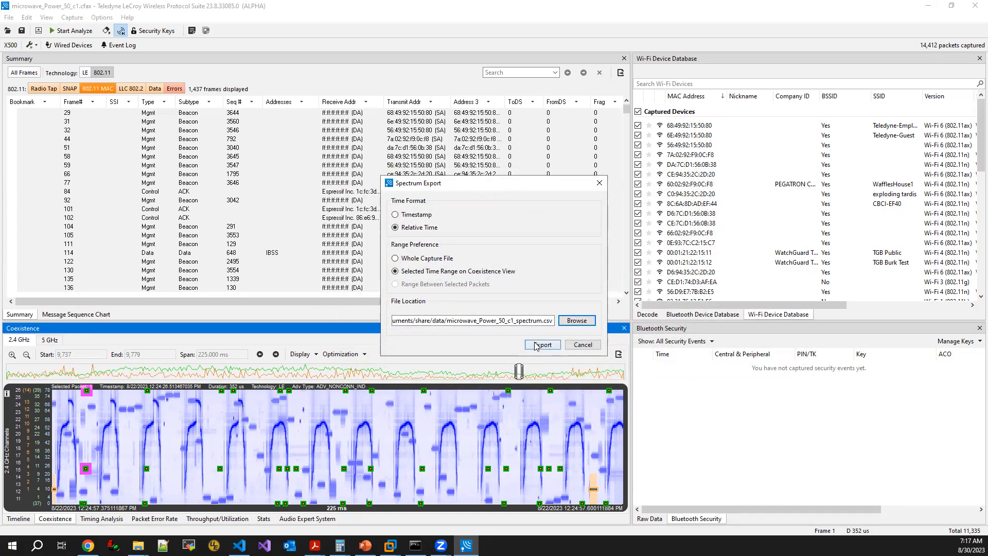
{"action": "left_click", "coordinate": [541, 345]}
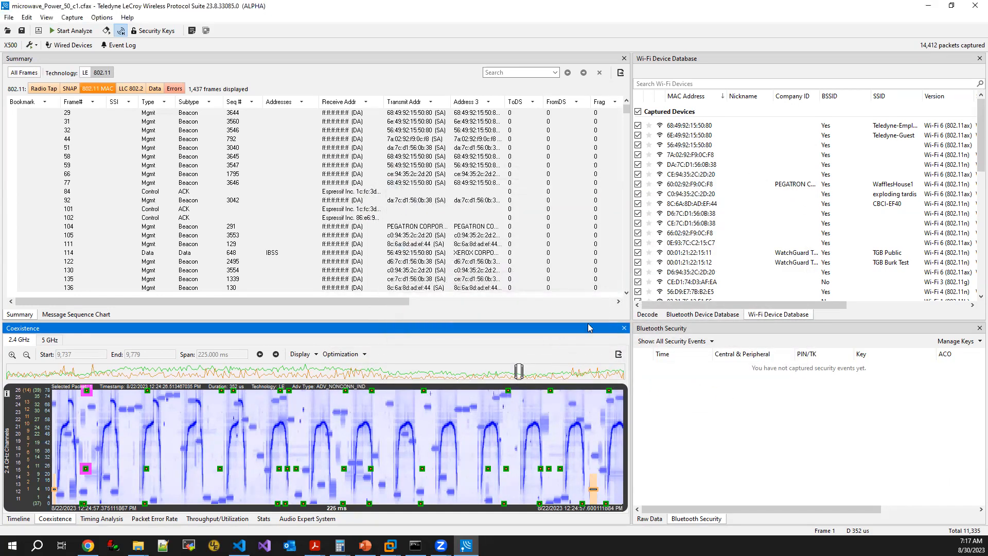
Minimize the protocol suite and open the data folder inside the desktop's share folder in File Explorer
{"action": "left_click", "coordinate": [932, 9]}
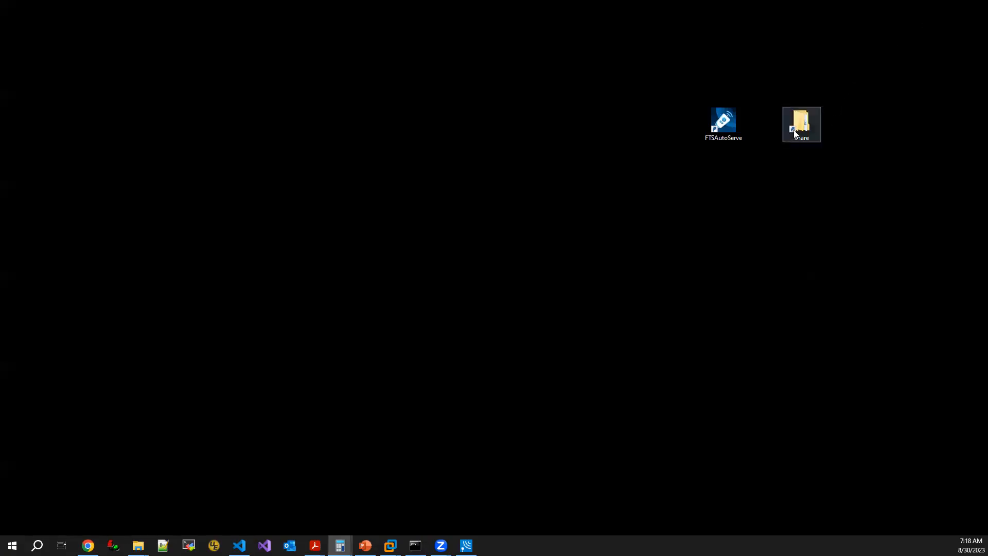
{"action": "left_click", "coordinate": [795, 129]}
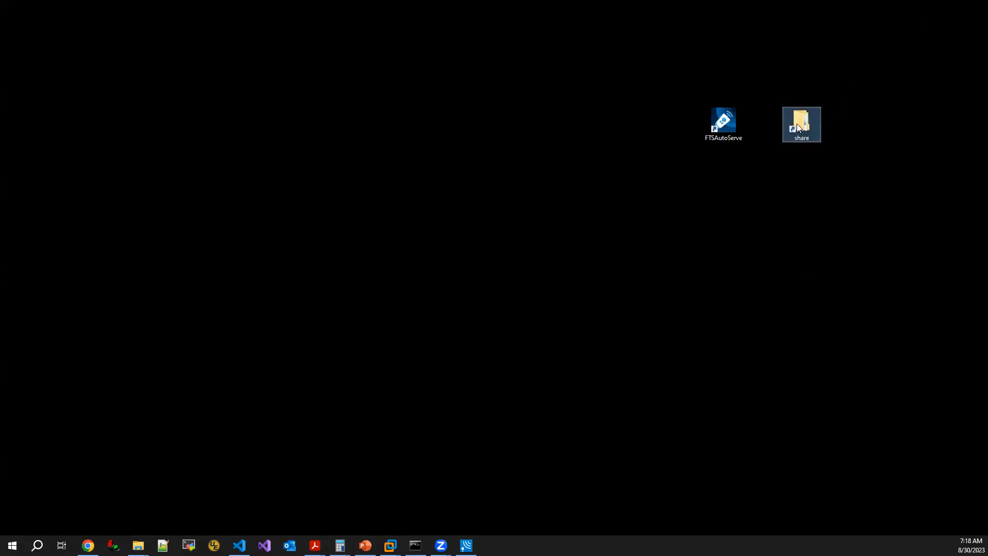
{"action": "double_click", "coordinate": [797, 124]}
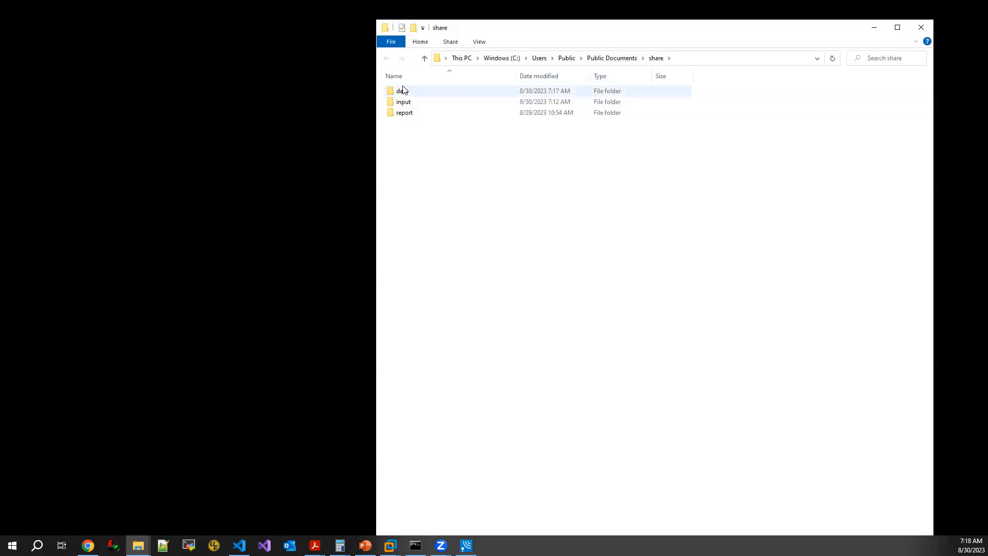
{"action": "double_click", "coordinate": [404, 90]}
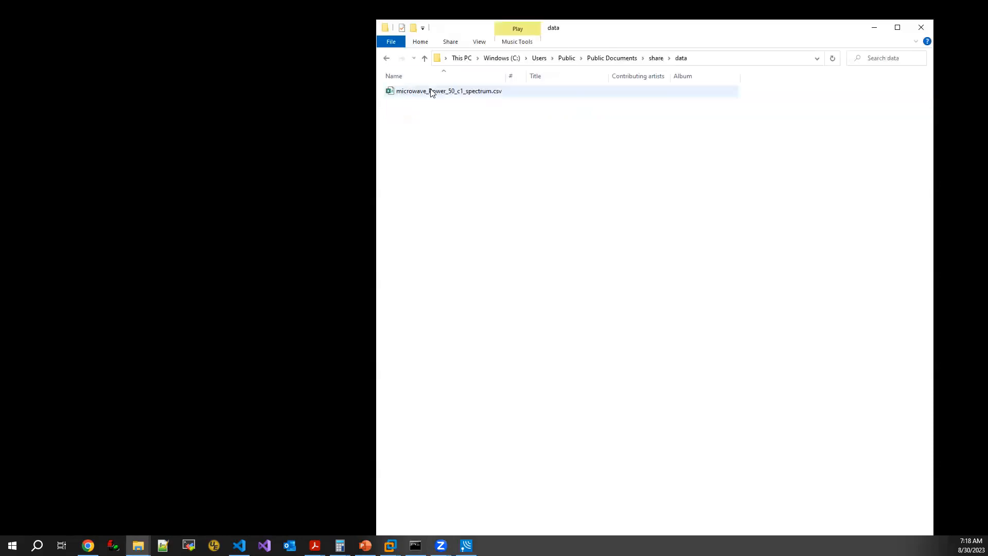
Open microwave_Power_50_c1_spectrum.csv in Excel and show its window over the restored Wireless Protocol Suite
{"action": "left_click", "coordinate": [431, 93]}
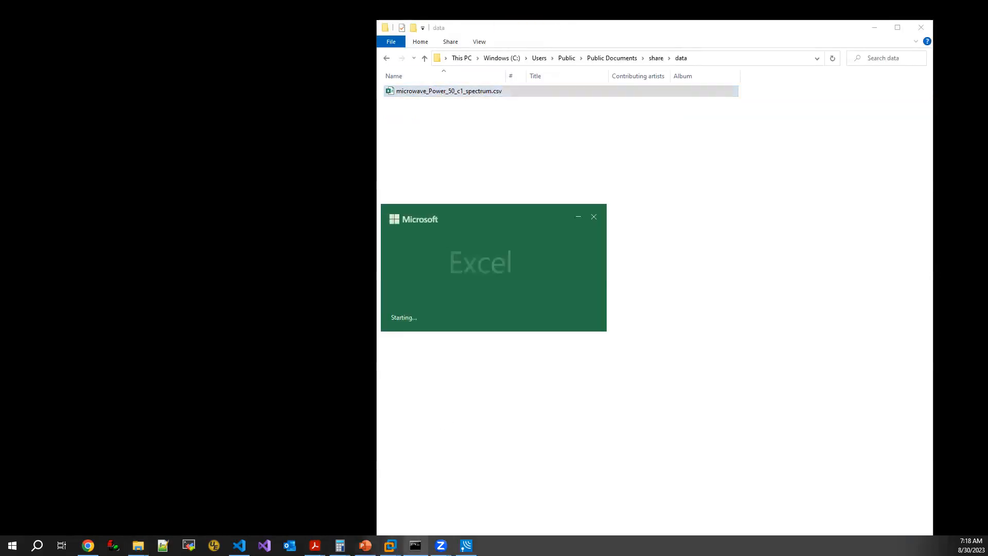
{"action": "left_click", "coordinate": [466, 545]}
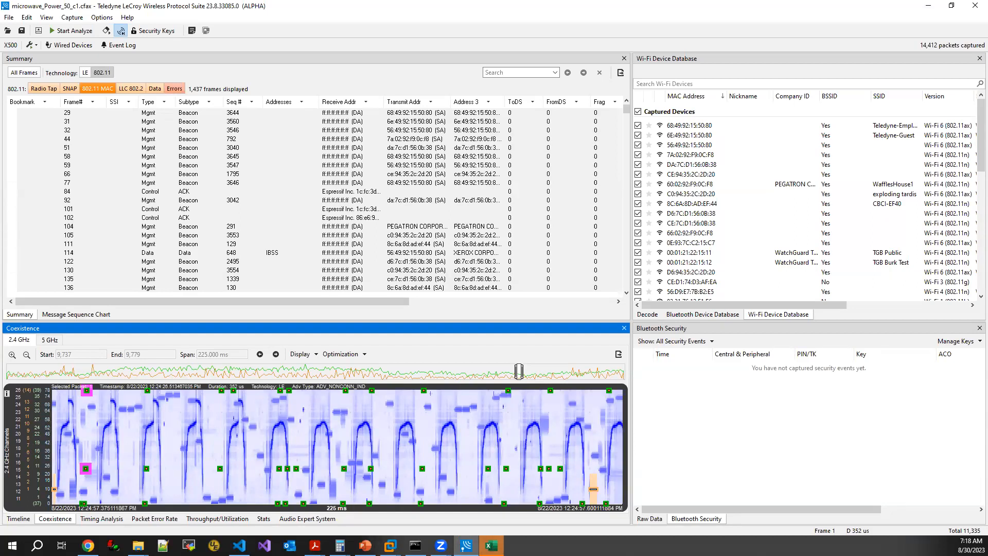
{"action": "mouse_move", "coordinate": [491, 545]}
{"action": "left_click", "coordinate": [491, 494]}
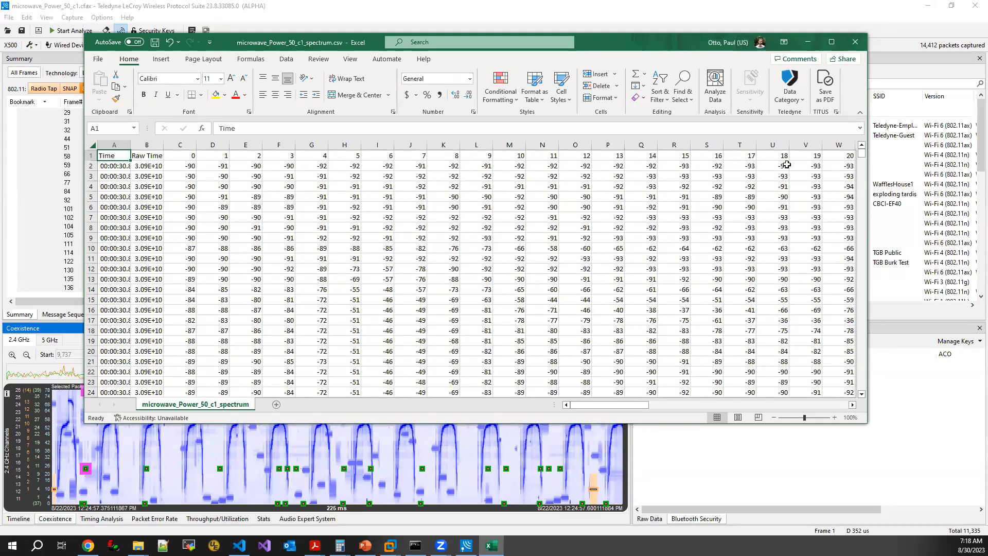
Examine the spectrum column headings in row 1 from 19 through 55, along with the power readings beneath them
{"action": "left_click", "coordinate": [805, 154]}
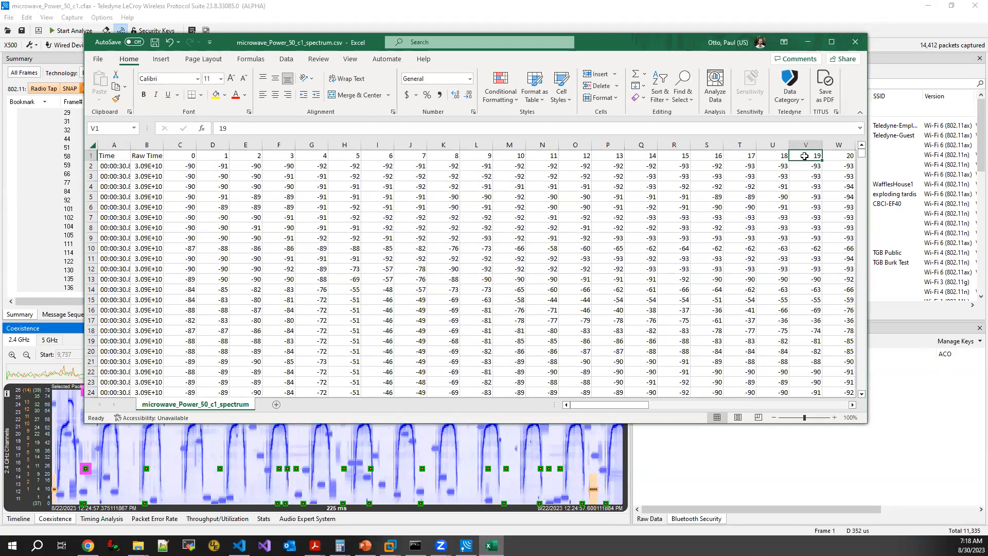
{"action": "key", "text": "Right"}
{"action": "key", "text": "Right"}
{"action": "key", "text": "Right"}
{"action": "key", "text": "Right"}
{"action": "key", "text": "Right"}
{"action": "key", "text": "Right"}
{"action": "key", "text": "Right"}
{"action": "key", "text": "Right"}
{"action": "key", "text": "Right"}
{"action": "key", "text": "Right"}
{"action": "key", "text": "Right"}
{"action": "key", "text": "Right"}
{"action": "key", "text": "Right"}
{"action": "key", "text": "Right"}
{"action": "key", "text": "Right"}
{"action": "key", "text": "Right"}
{"action": "key", "text": "Right"}
{"action": "key", "text": "Right"}
{"action": "key", "text": "Right"}
{"action": "key", "text": "Right"}
{"action": "key", "text": "Right"}
{"action": "key", "text": "Right"}
{"action": "key", "text": "Right"}
{"action": "key", "text": "Right"}
{"action": "key", "text": "Right"}
{"action": "key", "text": "Right"}
{"action": "key", "text": "Right"}
{"action": "key", "text": "Right"}
{"action": "key", "text": "Right"}
{"action": "key", "text": "Right"}
{"action": "key", "text": "Right"}
{"action": "key", "text": "Right"}
{"action": "key", "text": "Right"}
{"action": "key", "text": "Right"}
{"action": "key", "text": "Right"}
{"action": "key", "text": "Right"}
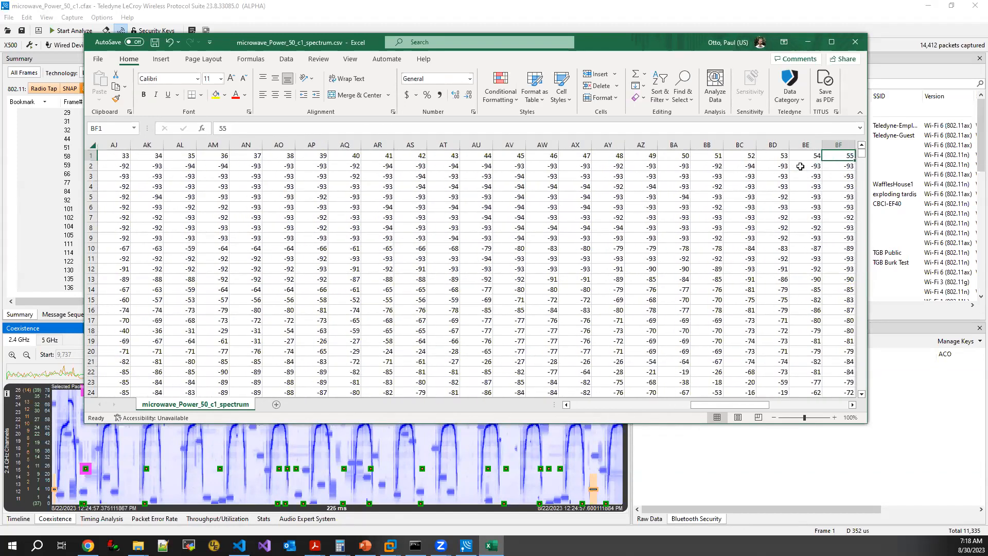
Go back to the column headed 29, select the power reading in cell AL14, and compare it with the Coexistence spectrum
{"action": "key", "text": "Left"}
{"action": "key", "text": "Left"}
{"action": "key", "text": "Left"}
{"action": "key", "text": "Left"}
{"action": "key", "text": "Left"}
{"action": "key", "text": "Left"}
{"action": "key", "text": "Left"}
{"action": "key", "text": "Left"}
{"action": "key", "text": "Left"}
{"action": "key", "text": "Left"}
{"action": "key", "text": "Left"}
{"action": "key", "text": "Left"}
{"action": "key", "text": "Left"}
{"action": "key", "text": "Left"}
{"action": "key", "text": "Left"}
{"action": "key", "text": "Left"}
{"action": "key", "text": "Left"}
{"action": "key", "text": "Left"}
{"action": "key", "text": "Left"}
{"action": "key", "text": "Left"}
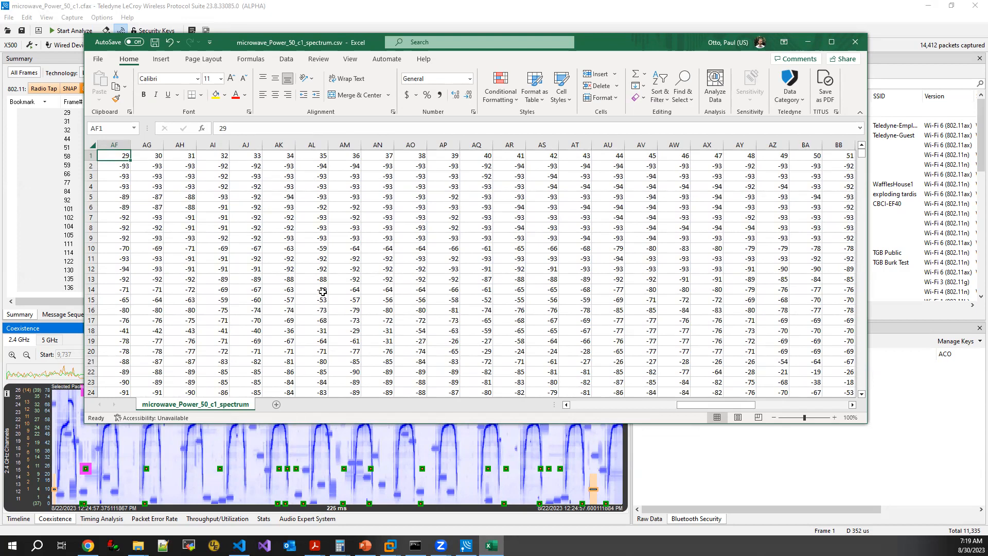
{"action": "left_click", "coordinate": [323, 290]}
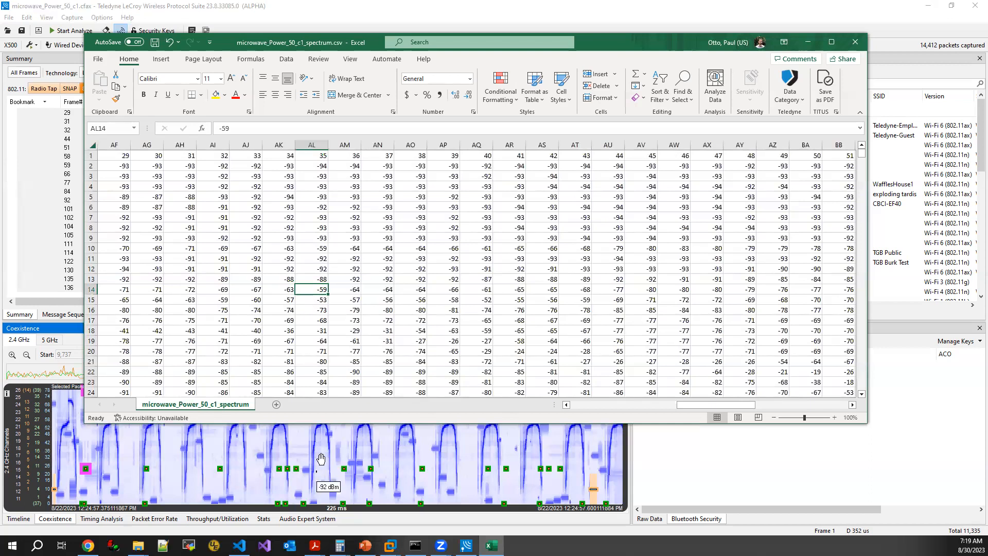
{"action": "mouse_move", "coordinate": [344, 470]}
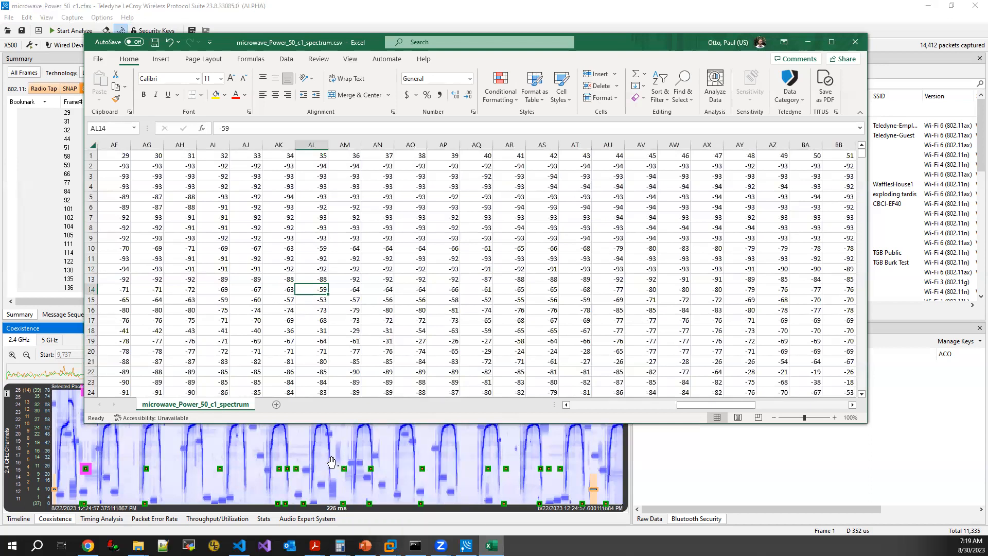